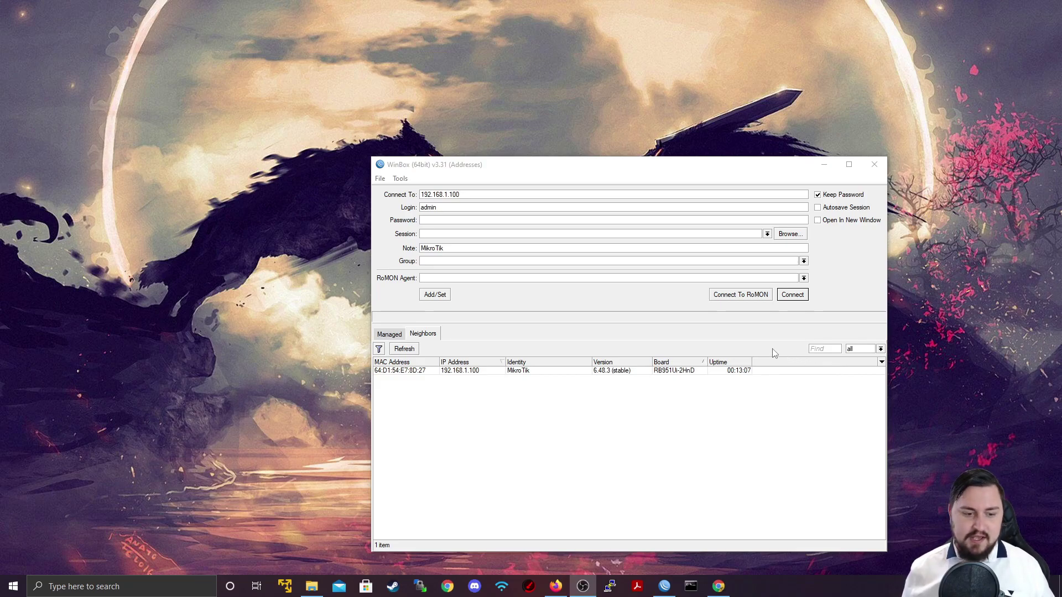
Load the router's WebFig interface at 192.168.1.100 in Firefox.
{"action": "left_click", "coordinate": [555, 586]}
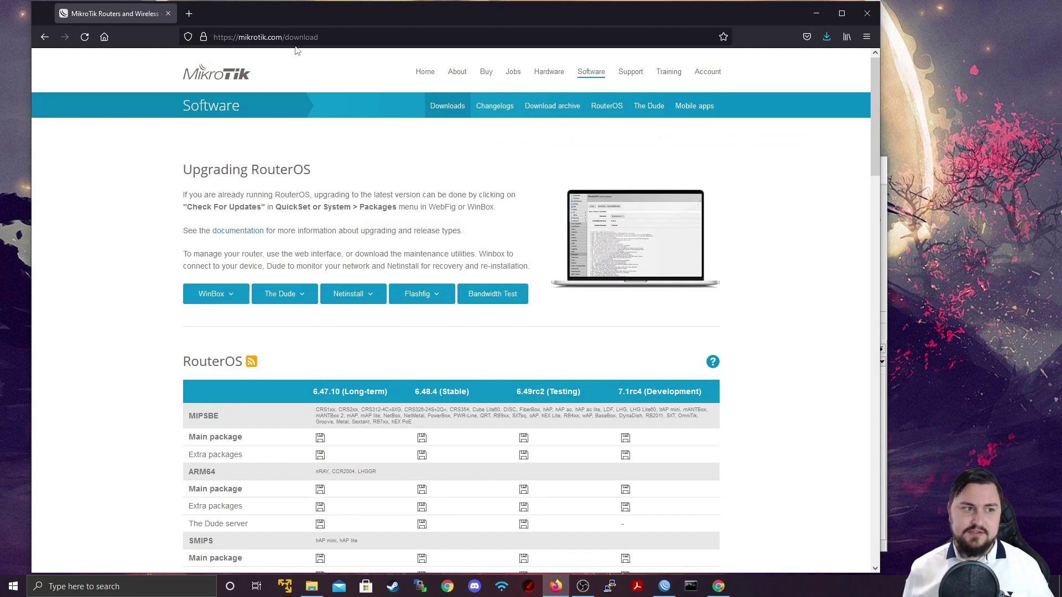
{"action": "left_click_drag", "start_coordinate": [321, 11], "coordinate": [986, 52]}
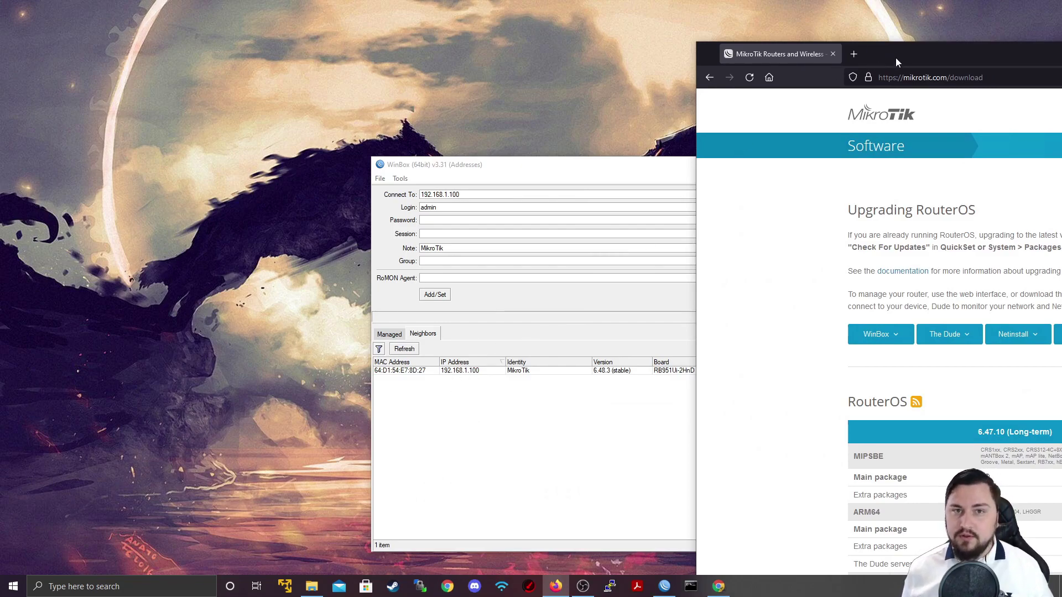
{"action": "left_click_drag", "start_coordinate": [895, 58], "coordinate": [387, 28]}
{"action": "left_click", "coordinate": [416, 49]}
{"action": "type", "text": "192"}
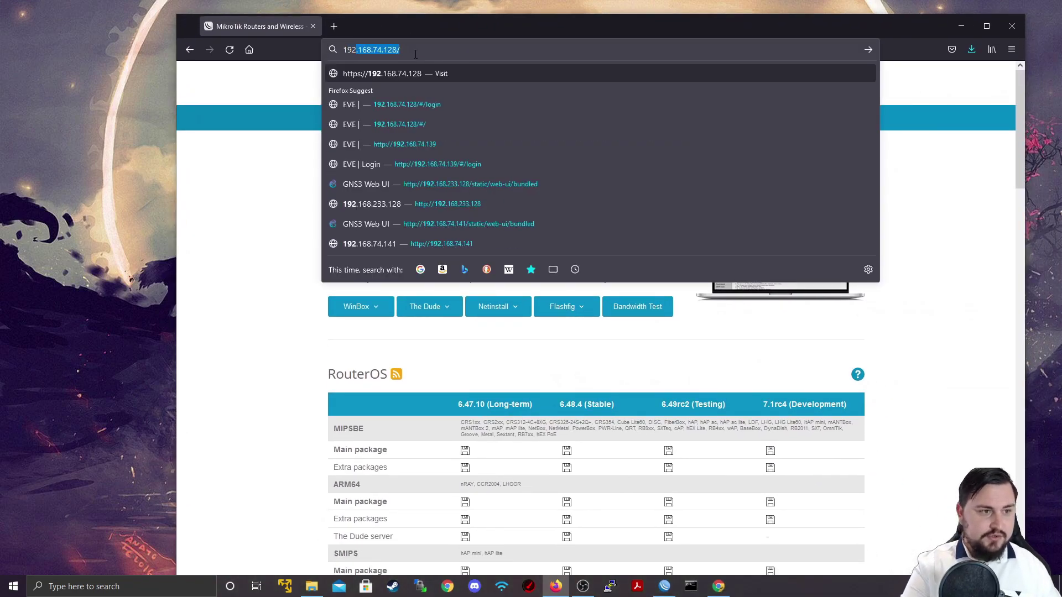
{"action": "type", "text": ".168.1.100"}
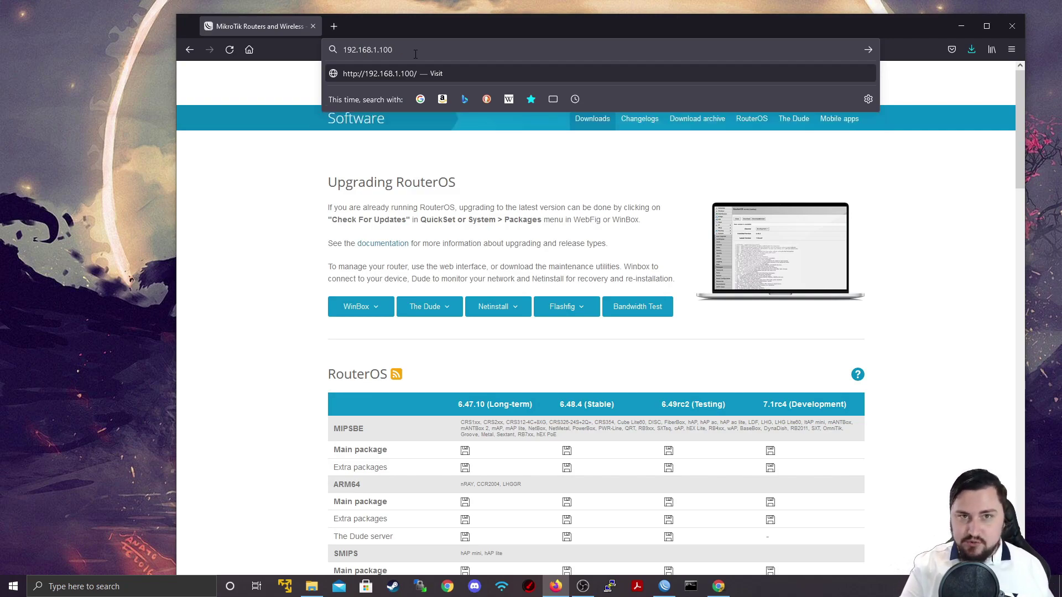
{"action": "key", "text": "Return"}
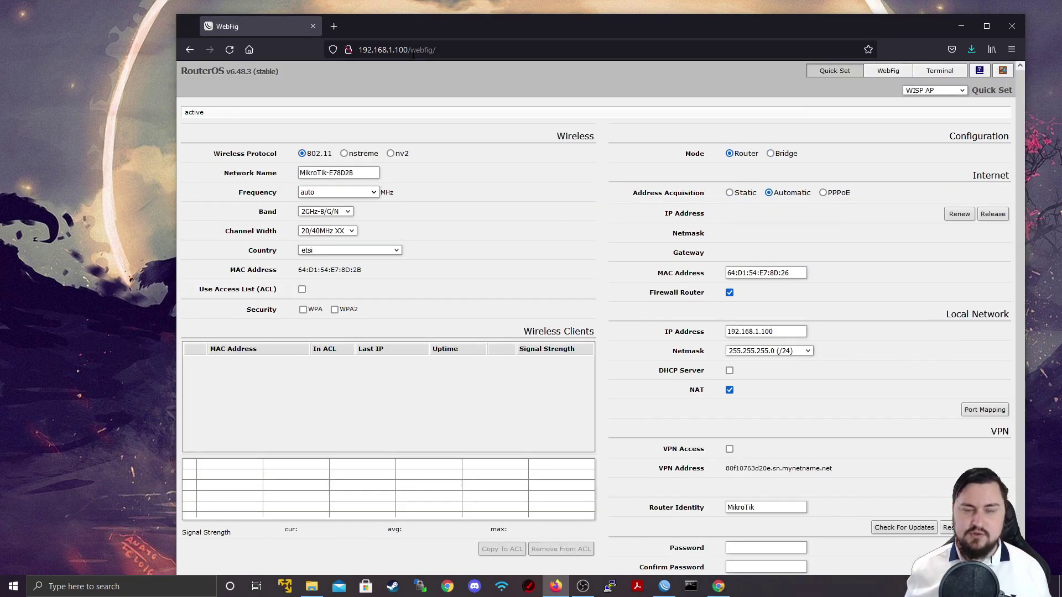
Maximize Firefox and show the WebFig Quick Set page.
{"action": "double_click", "coordinate": [483, 24]}
{"action": "right_click", "coordinate": [435, 204]}
{"action": "left_click", "coordinate": [403, 317]}
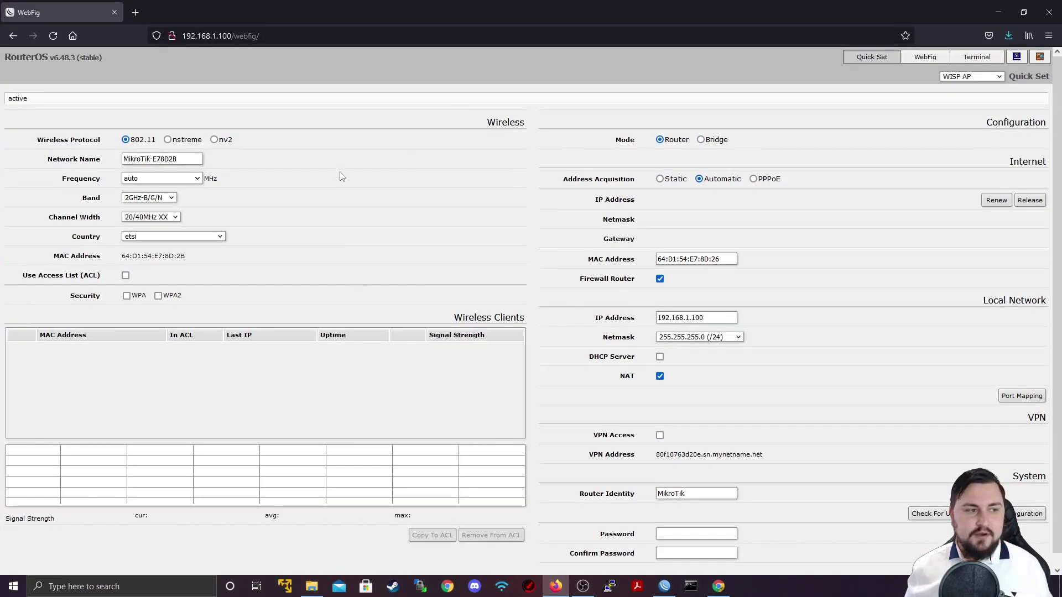
{"action": "left_click", "coordinate": [869, 58]}
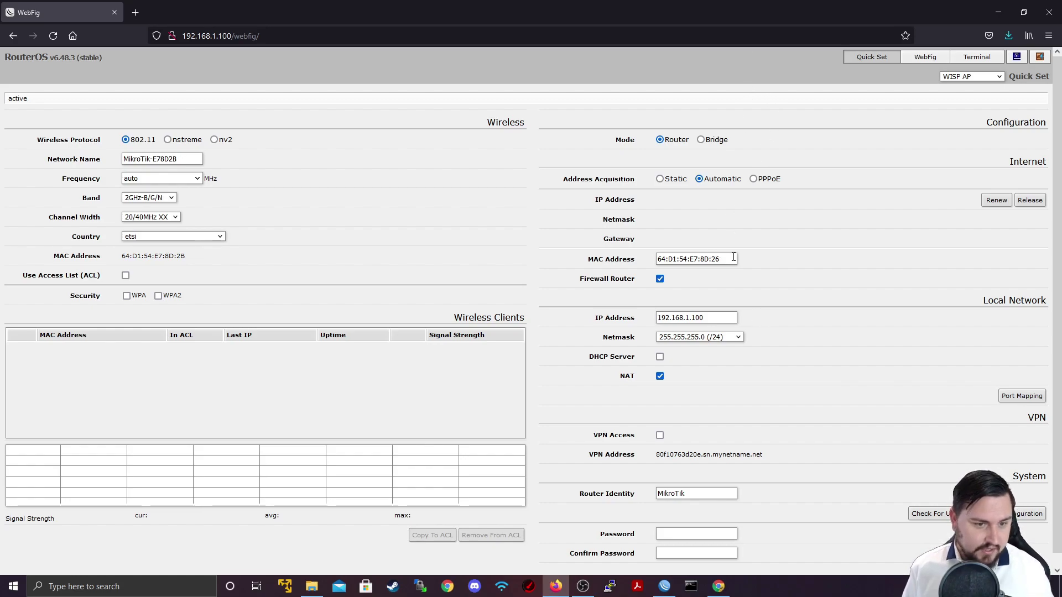
Review the local IP address 192.168.1.100 and the router identity MikroTik on Quick Set.
{"action": "scroll", "coordinate": [733, 257], "scroll_direction": "down", "scroll_amount": 1}
{"action": "left_click_drag", "start_coordinate": [665, 305], "coordinate": [843, 303]}
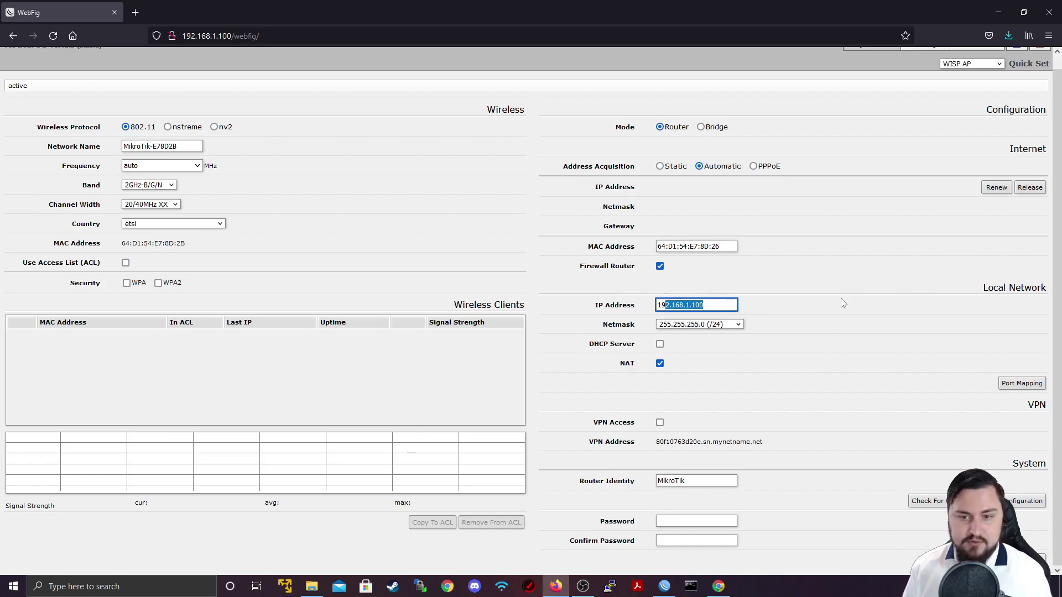
{"action": "left_click_drag", "start_coordinate": [679, 305], "coordinate": [669, 368]}
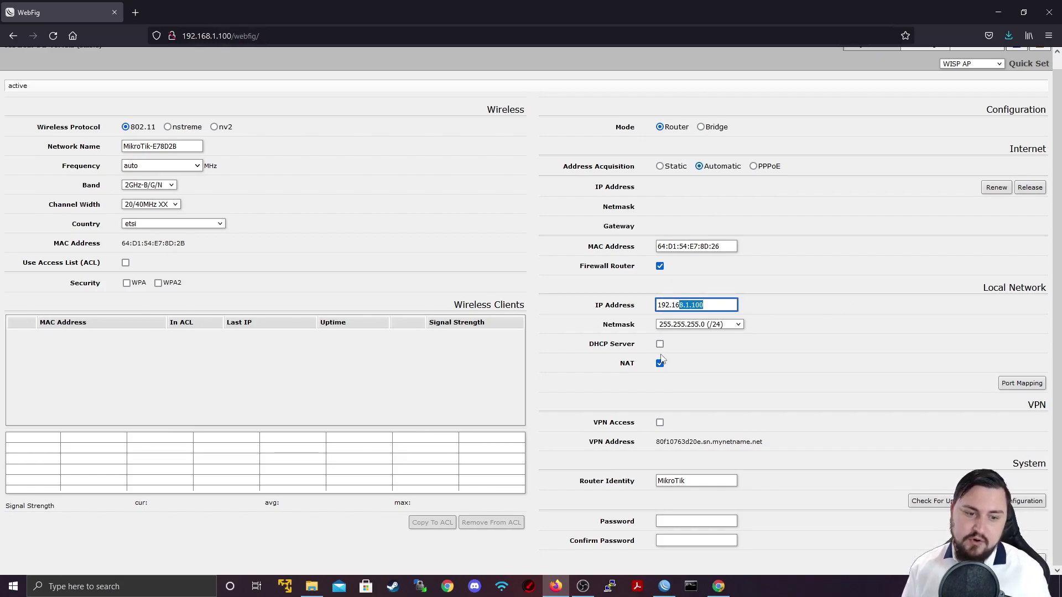
{"action": "left_click_drag", "start_coordinate": [686, 481], "coordinate": [493, 481]}
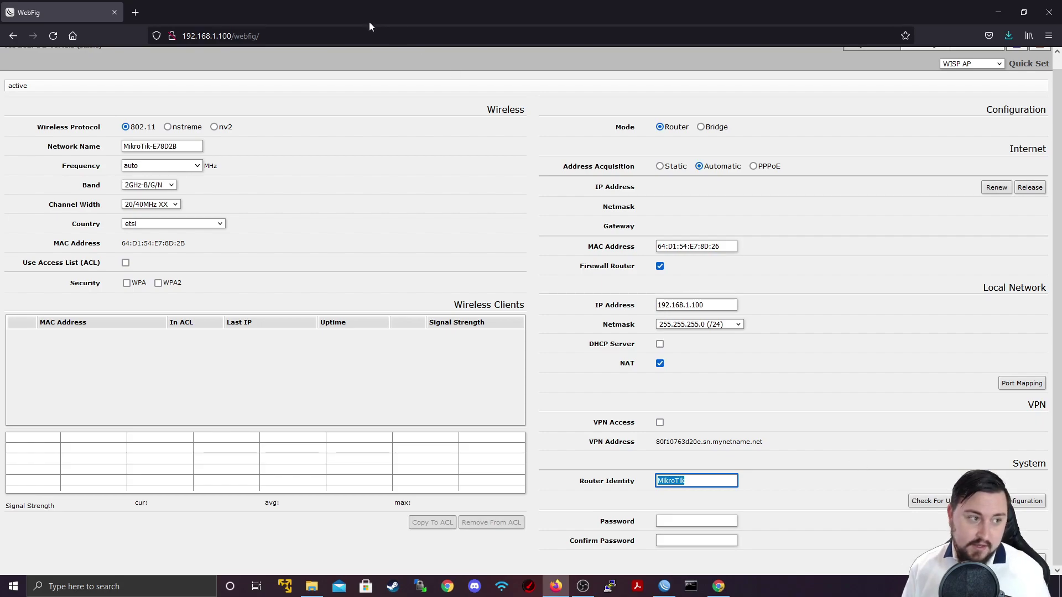
{"action": "key", "text": "End"}
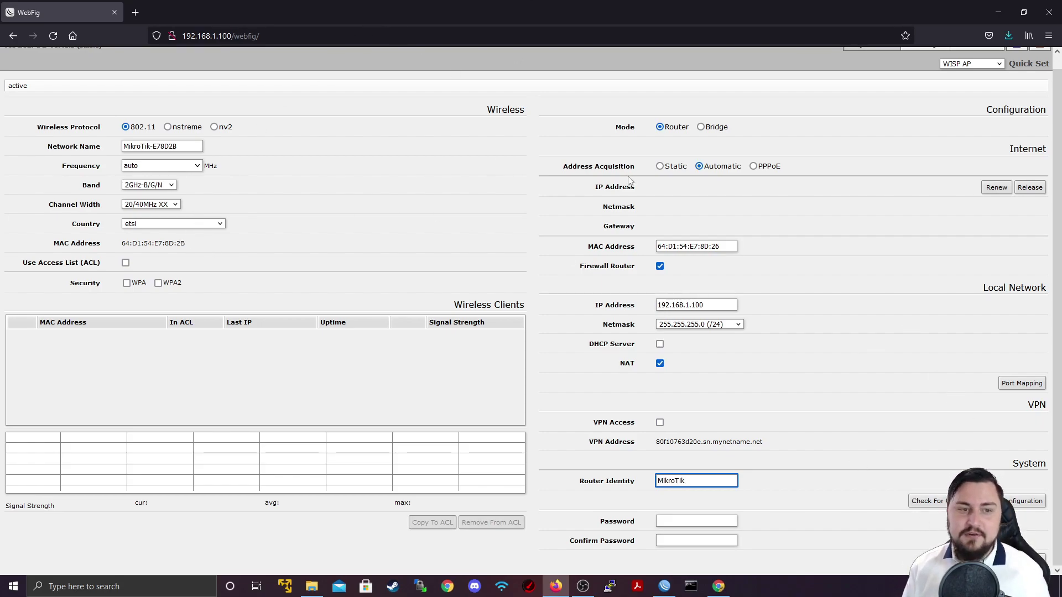
{"action": "scroll", "coordinate": [915, 99], "scroll_direction": "up", "scroll_amount": 1}
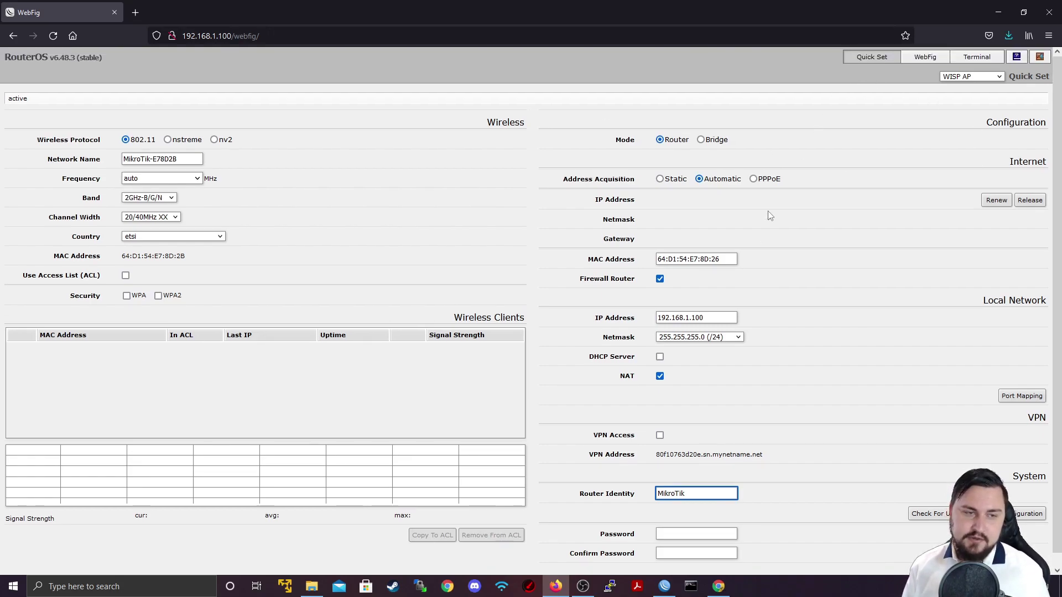
Switch to the full WebFig view listing bridge, ether1–ether5 and wlan1.
{"action": "left_click", "coordinate": [930, 58]}
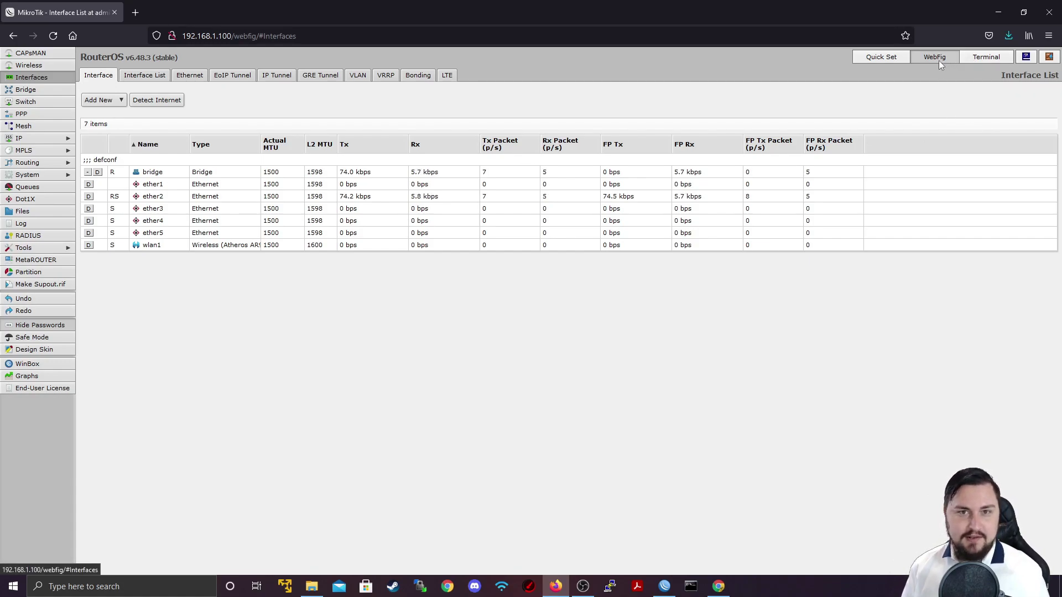
Open the WebFig Terminal and add empty lines at the RouterOS prompt.
{"action": "left_click", "coordinate": [972, 57]}
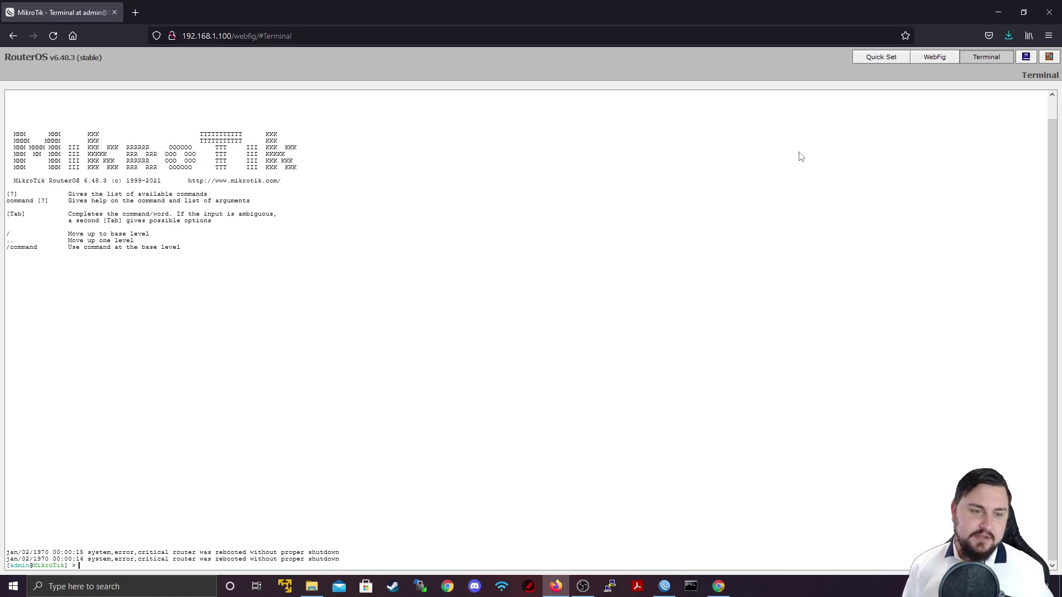
{"action": "key", "text": "Return"}
{"action": "key", "text": "Return"}
{"action": "key", "text": "Return"}
{"action": "key", "text": "Return"}
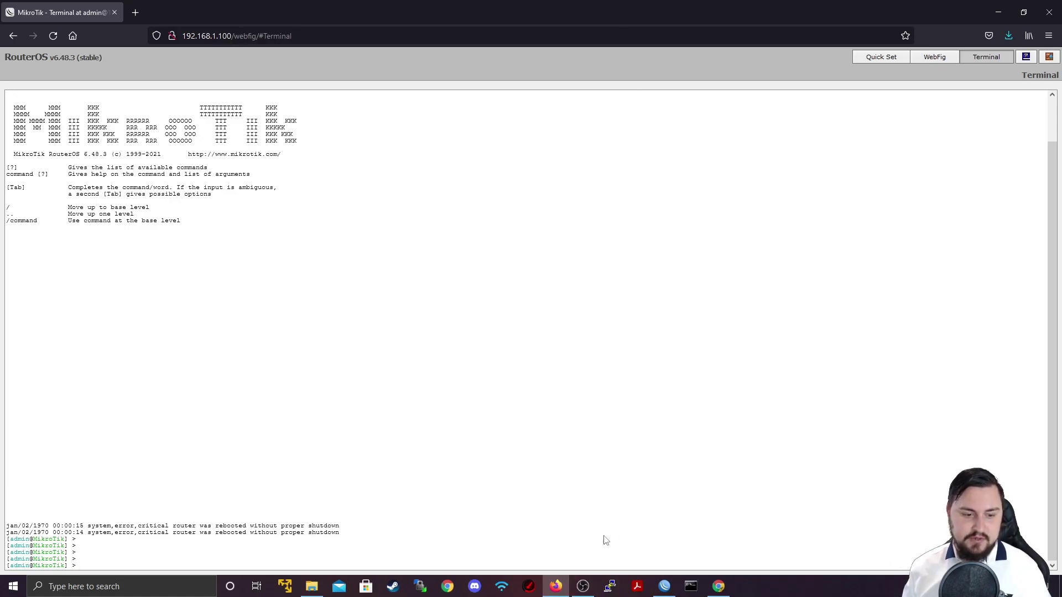
Open a PuTTY Telnet connection to the router at 192.168.1.100.
{"action": "left_click", "coordinate": [609, 587]}
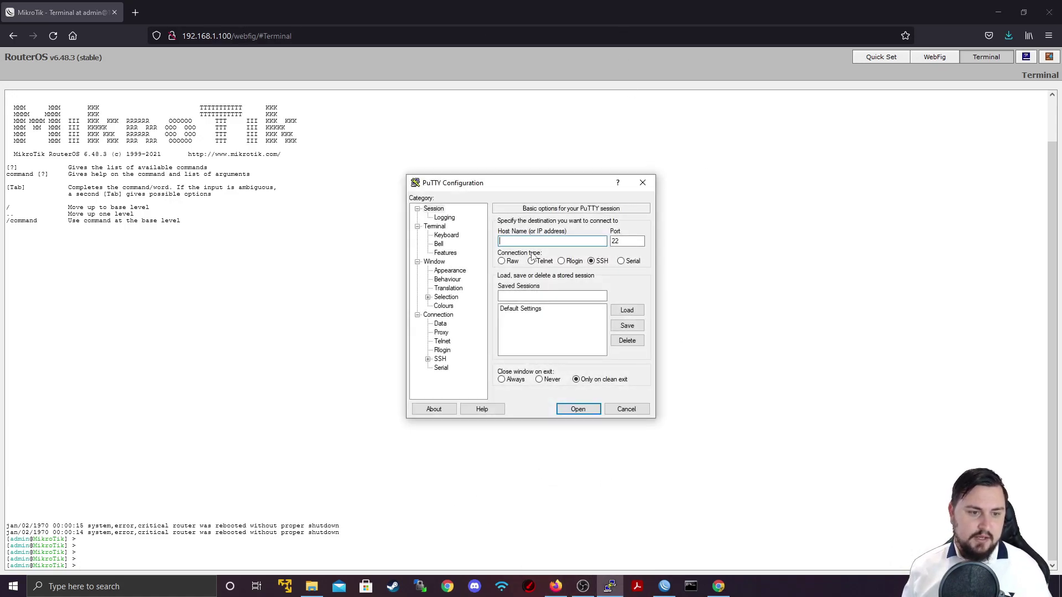
{"action": "left_click", "coordinate": [530, 261]}
{"action": "left_click", "coordinate": [577, 240]}
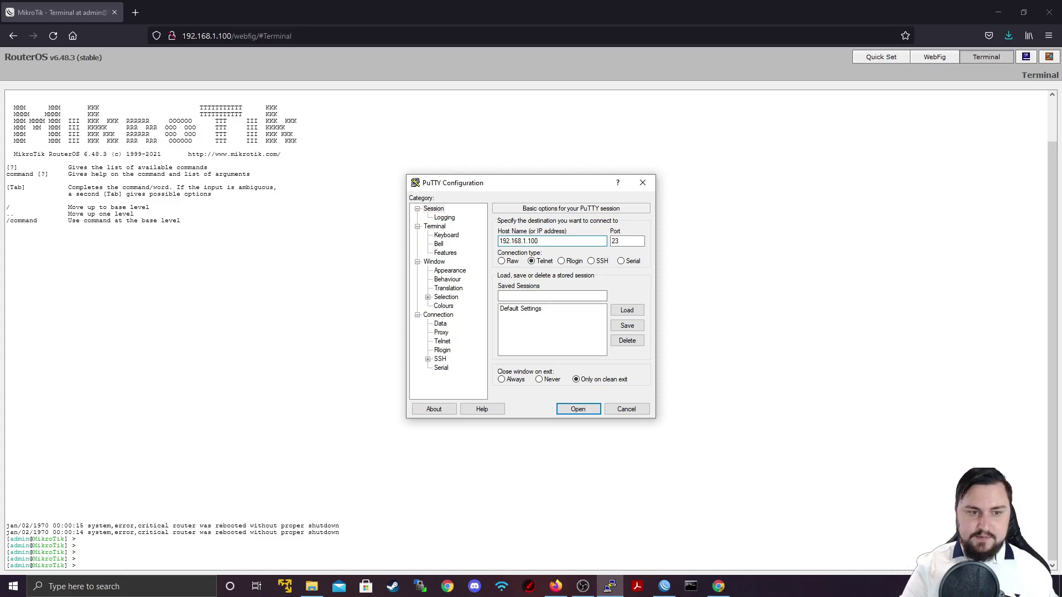
{"action": "key", "text": "Return"}
Log in to the router as admin at the Telnet prompts.
{"action": "type", "text": "admin"}
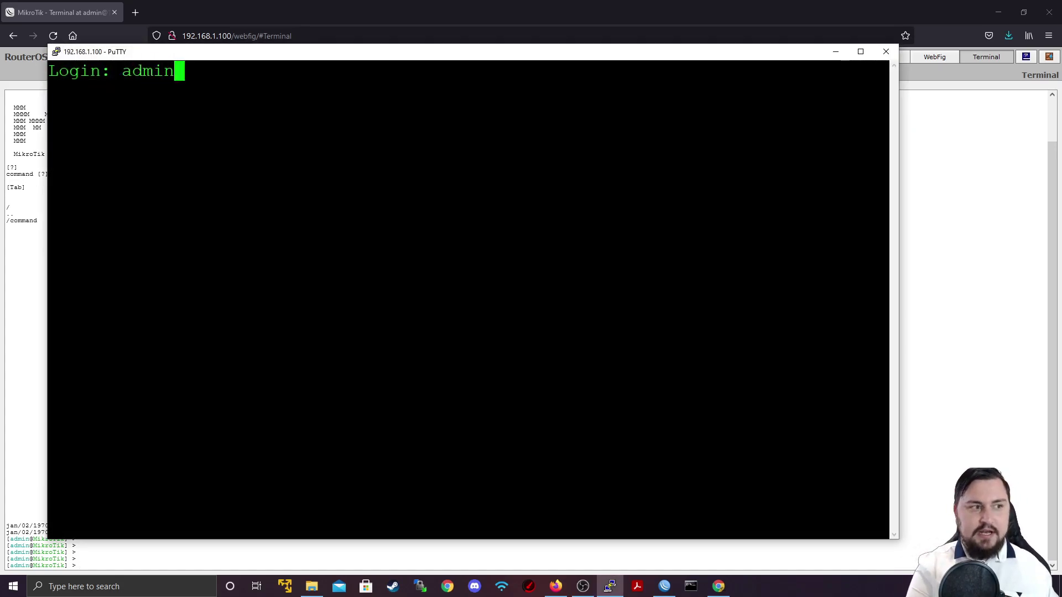
{"action": "key", "text": "Return"}
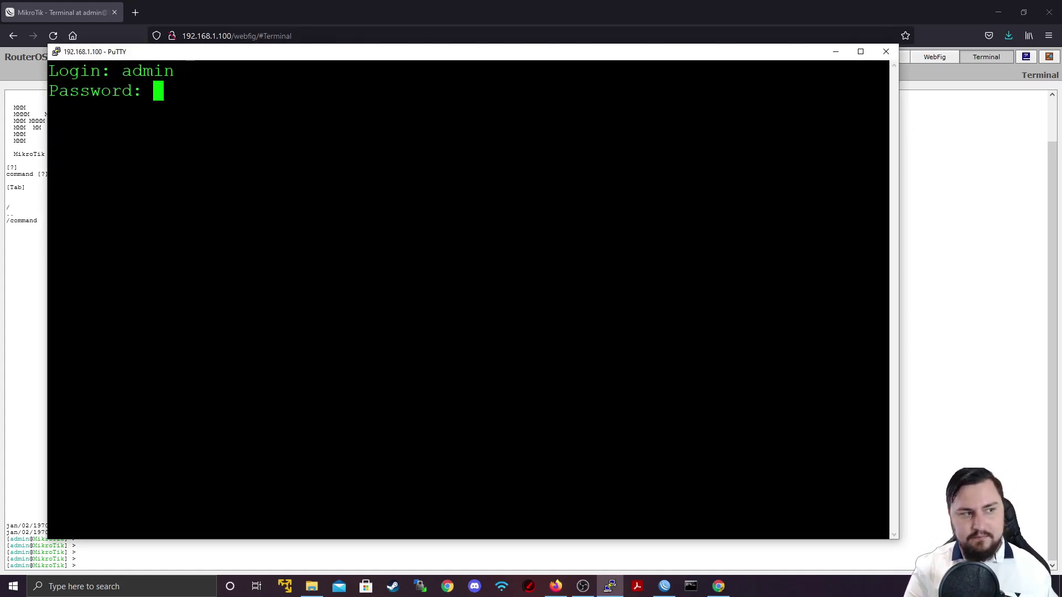
{"action": "key", "text": "Return"}
{"action": "key", "text": "Return"}
{"action": "key", "text": "Return"}
{"action": "key", "text": "Return"}
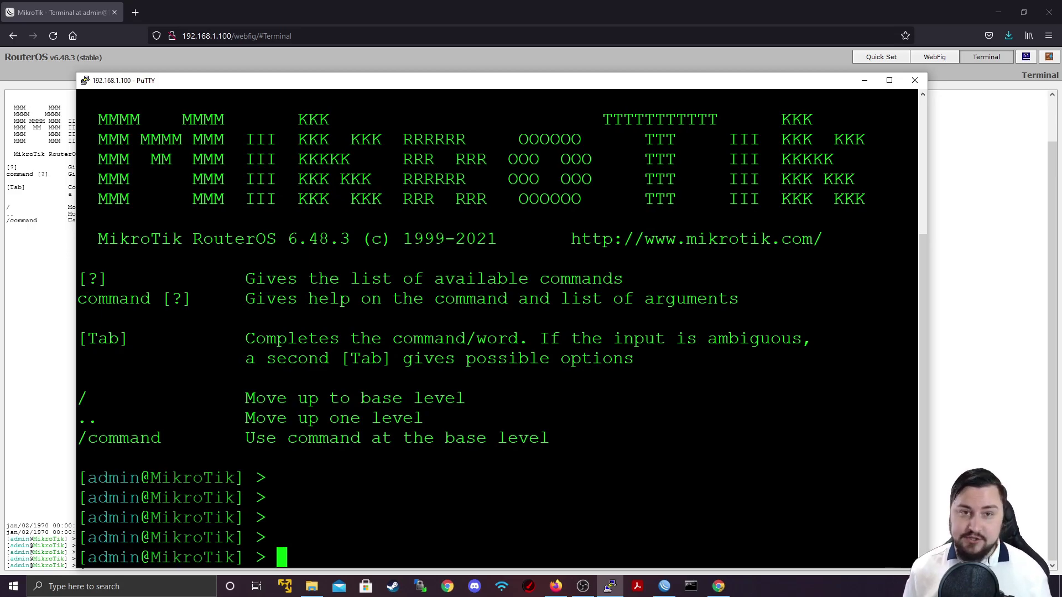
Connect WinBox to the MikroTik router selected from the neighbour list.
{"action": "left_click", "coordinate": [664, 588]}
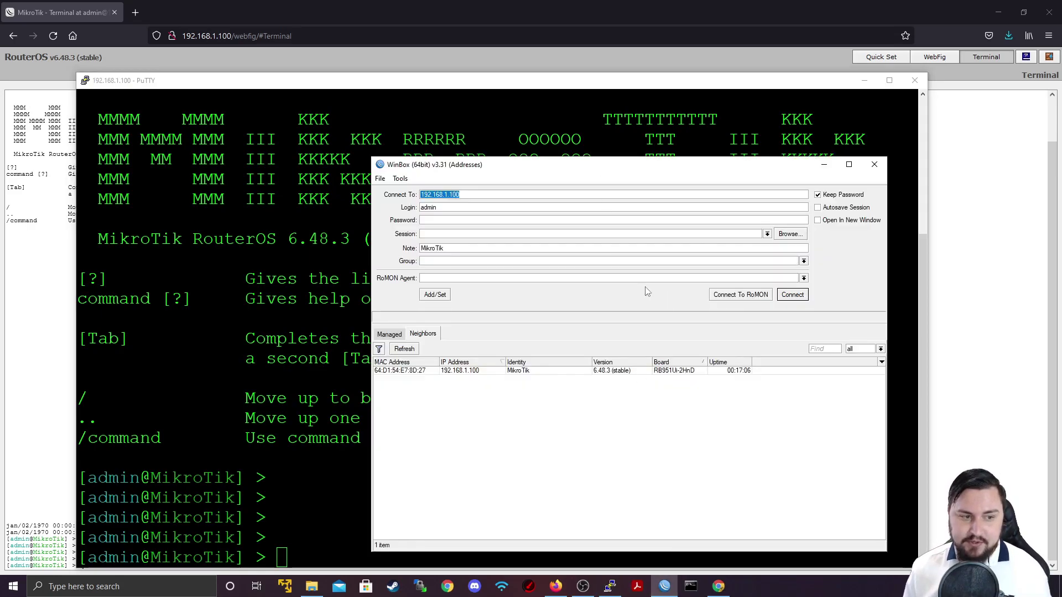
{"action": "left_click", "coordinate": [437, 371]}
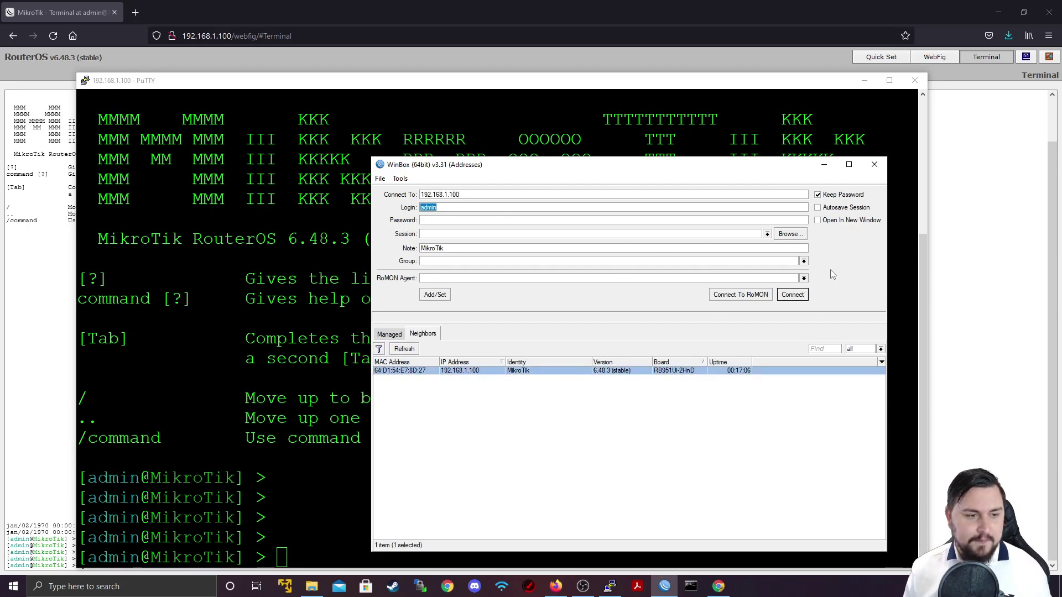
{"action": "left_click", "coordinate": [799, 299]}
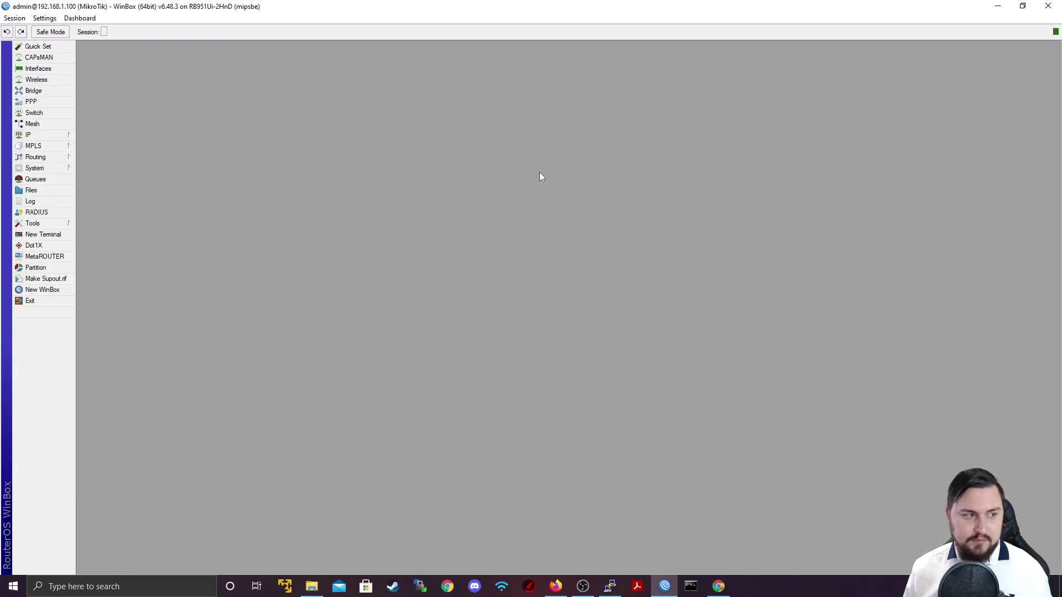
Open a full-size WinBox terminal and type 'ip' at the command prompt.
{"action": "left_click", "coordinate": [45, 236]}
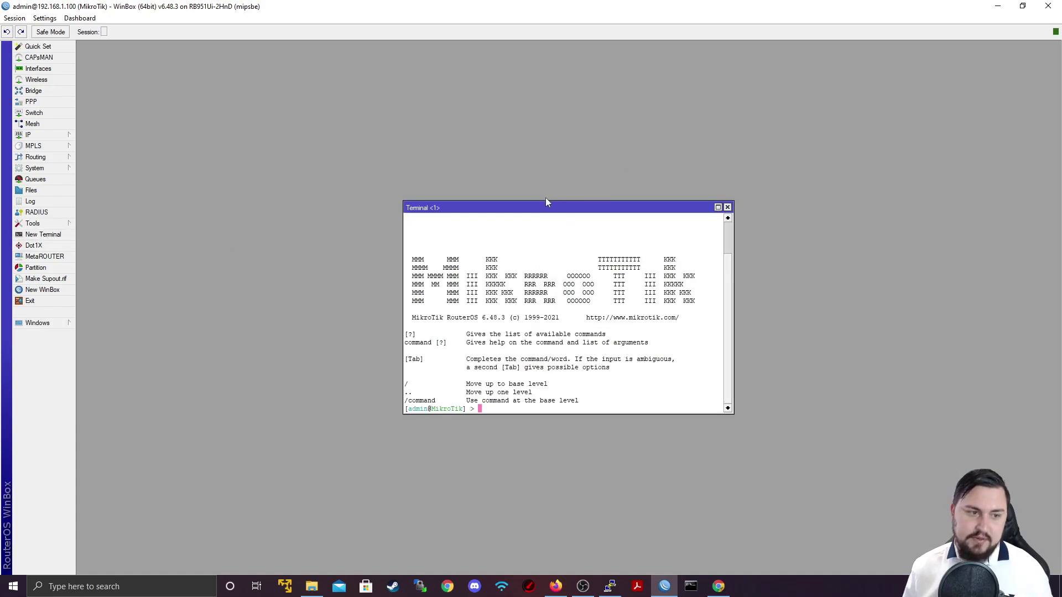
{"action": "double_click", "coordinate": [528, 205]}
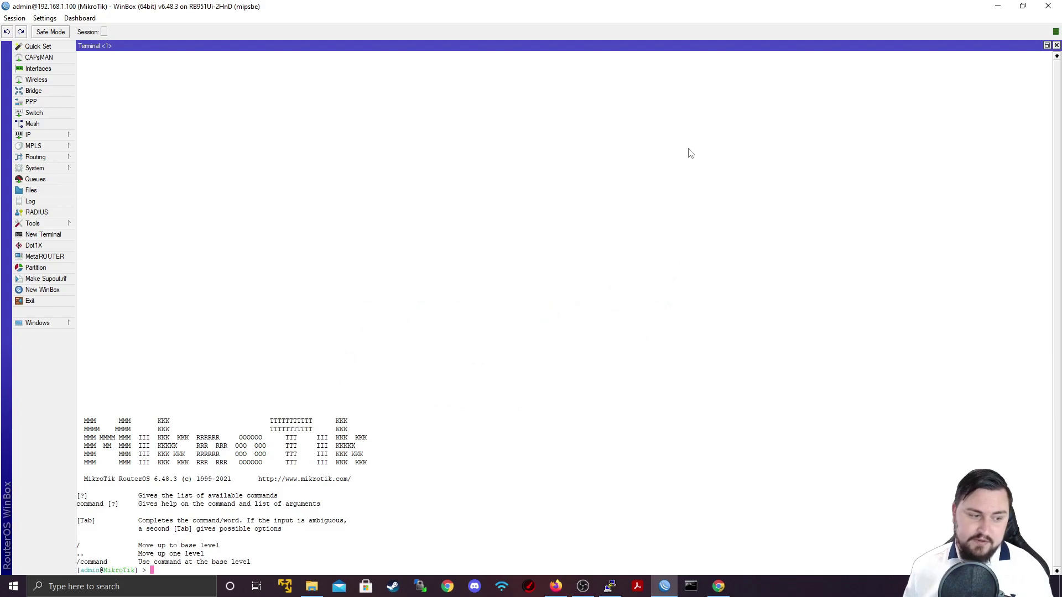
{"action": "key", "text": "Return"}
{"action": "key", "text": "Return"}
{"action": "key", "text": "Return"}
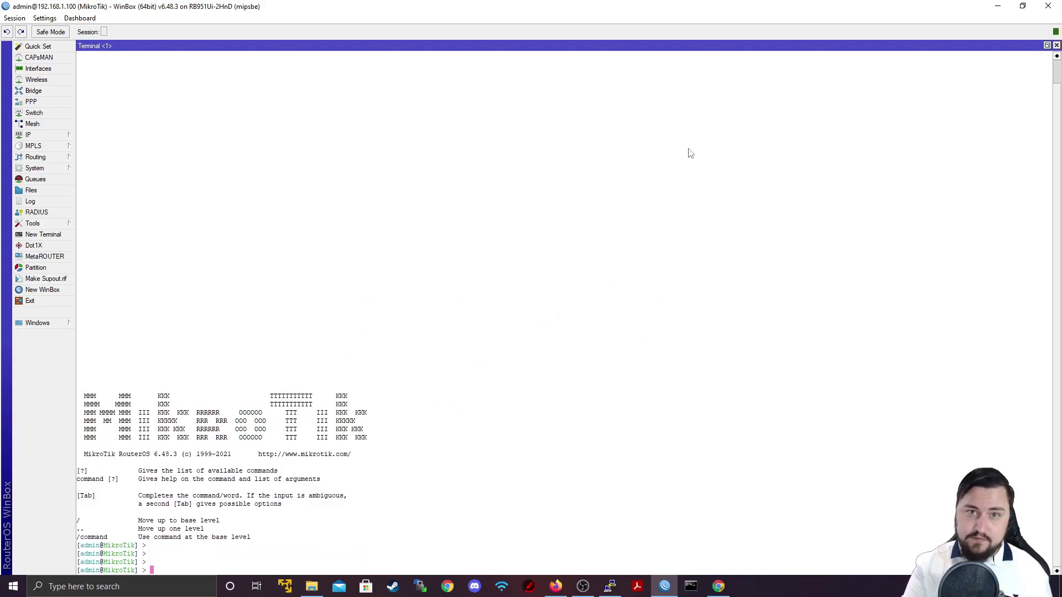
{"action": "type", "text": "ip"}
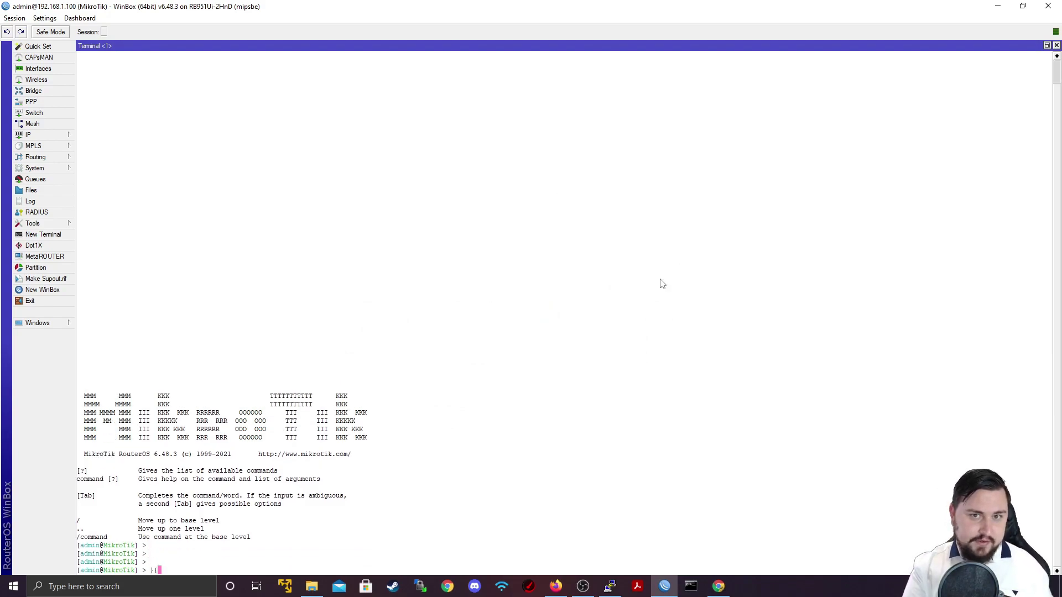